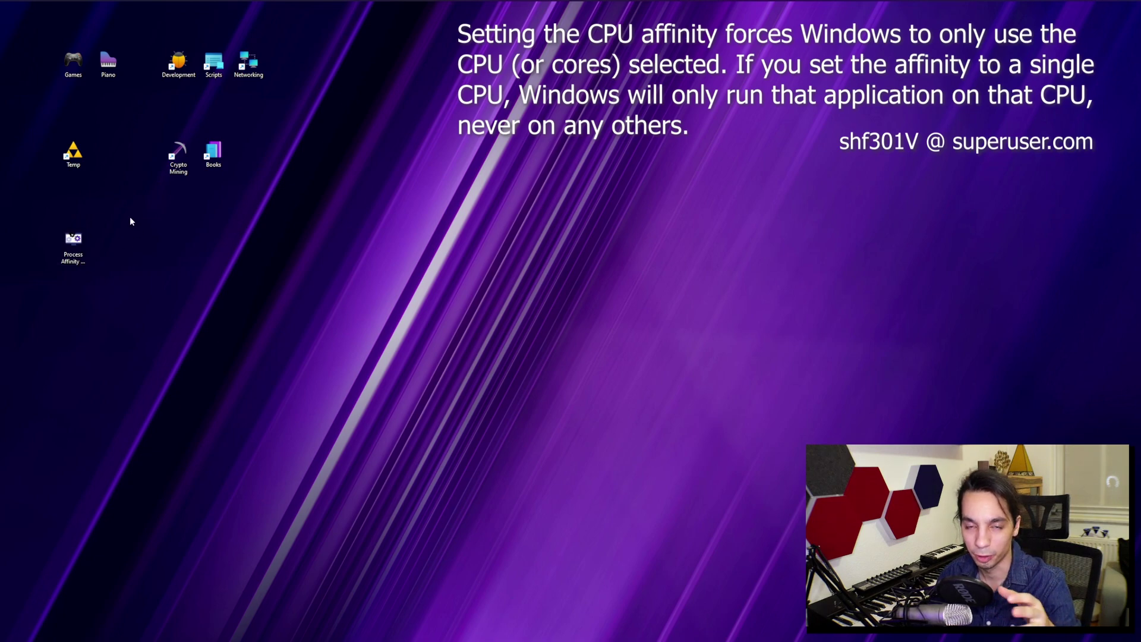
Launch the affinity utility and save a Discord profile limited to cores 0–3, auto-apply off
double_click(75, 247)
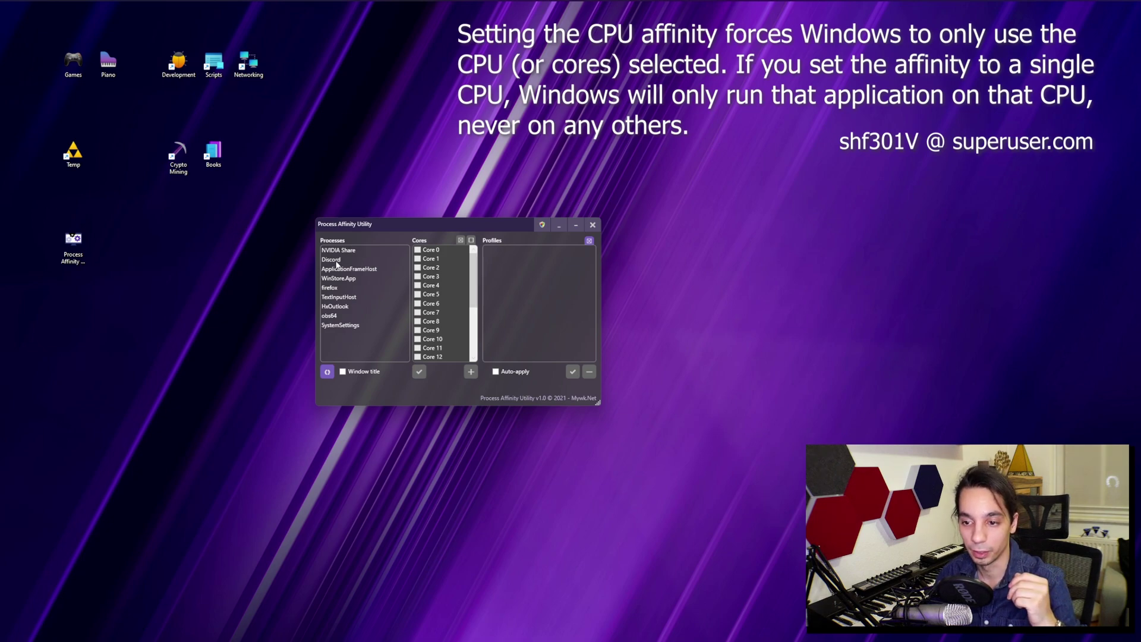
click(366, 261)
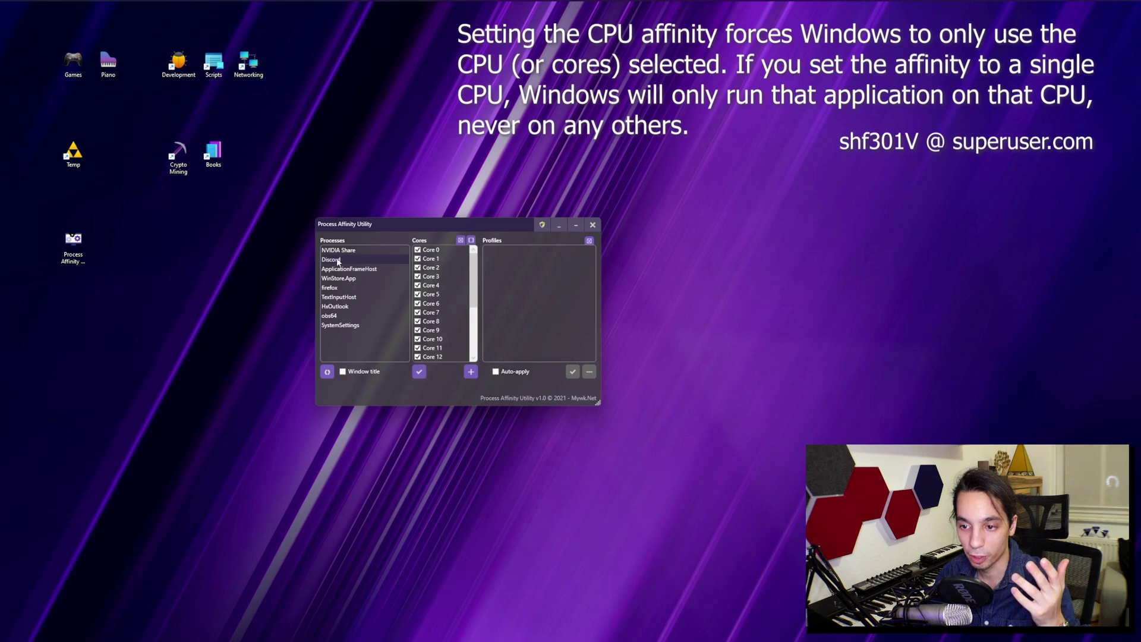
scroll(438, 275, down, 4)
scroll(439, 277, up, 4)
click(471, 240)
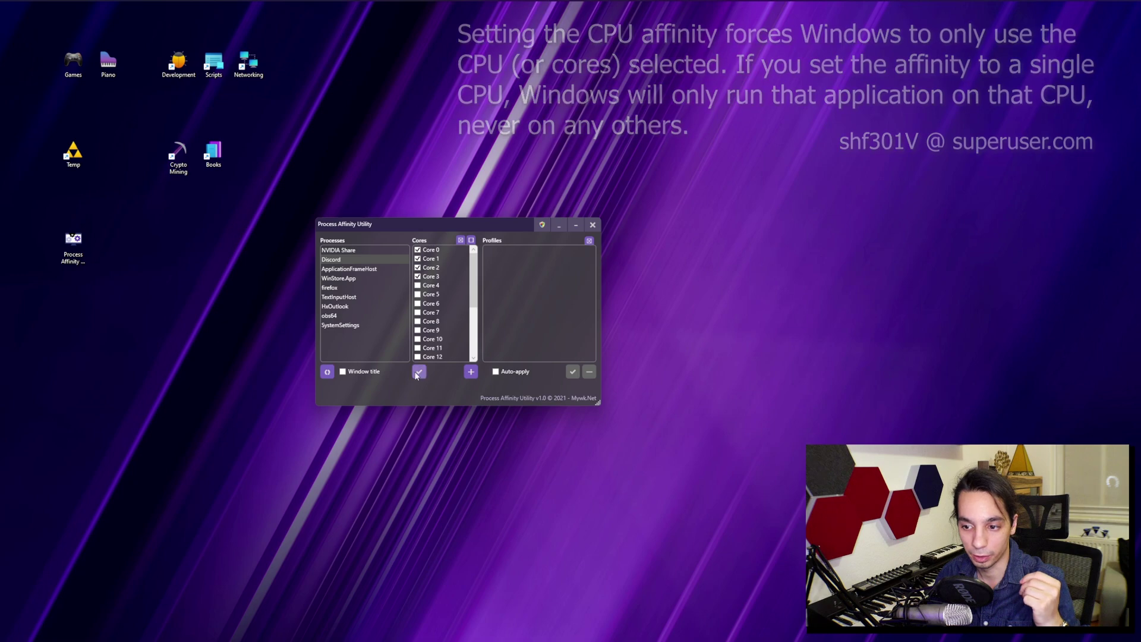
click(472, 371)
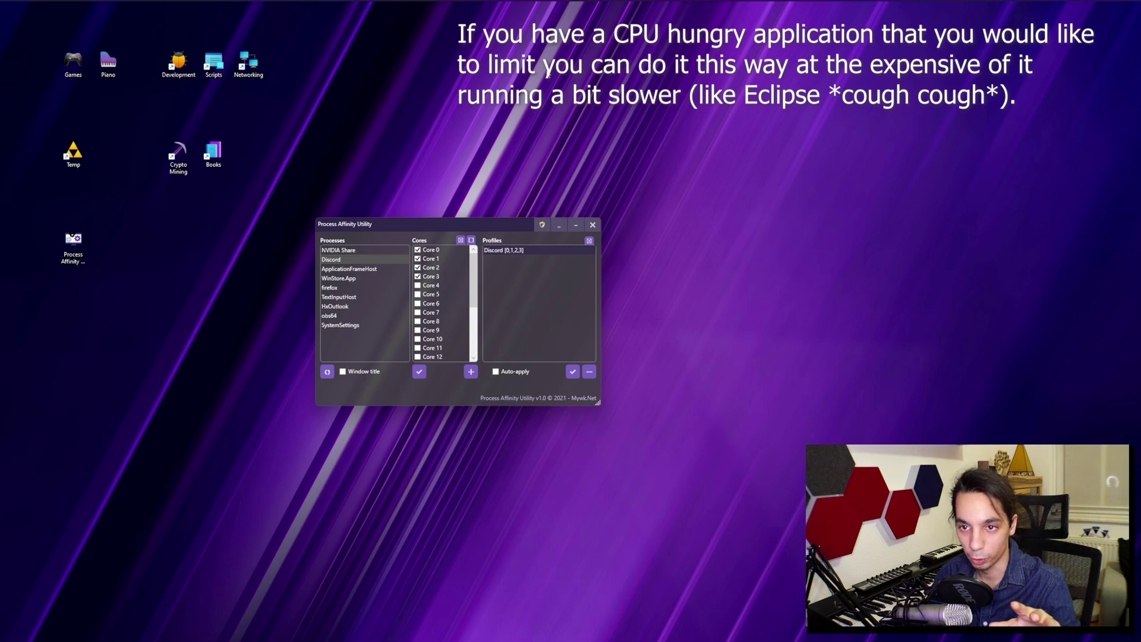
click(73, 246)
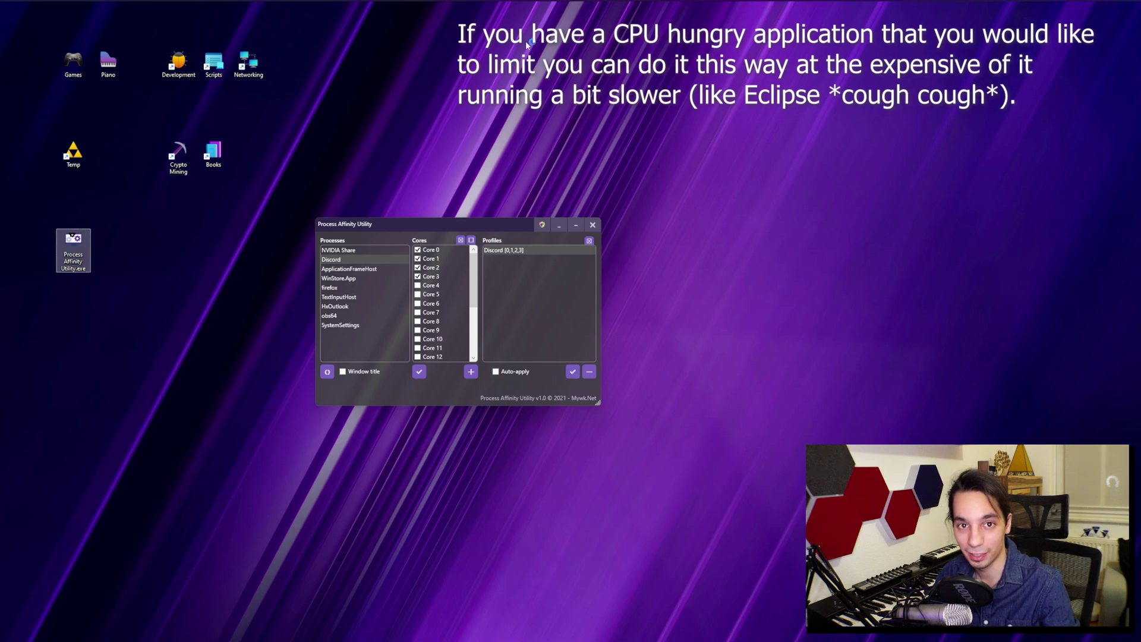
key(ctrl+shift+Escape)
mouse_move(522, 181)
mouse_down()
mouse_move(819, 101)
mouse_move(784, 101)
mouse_up()
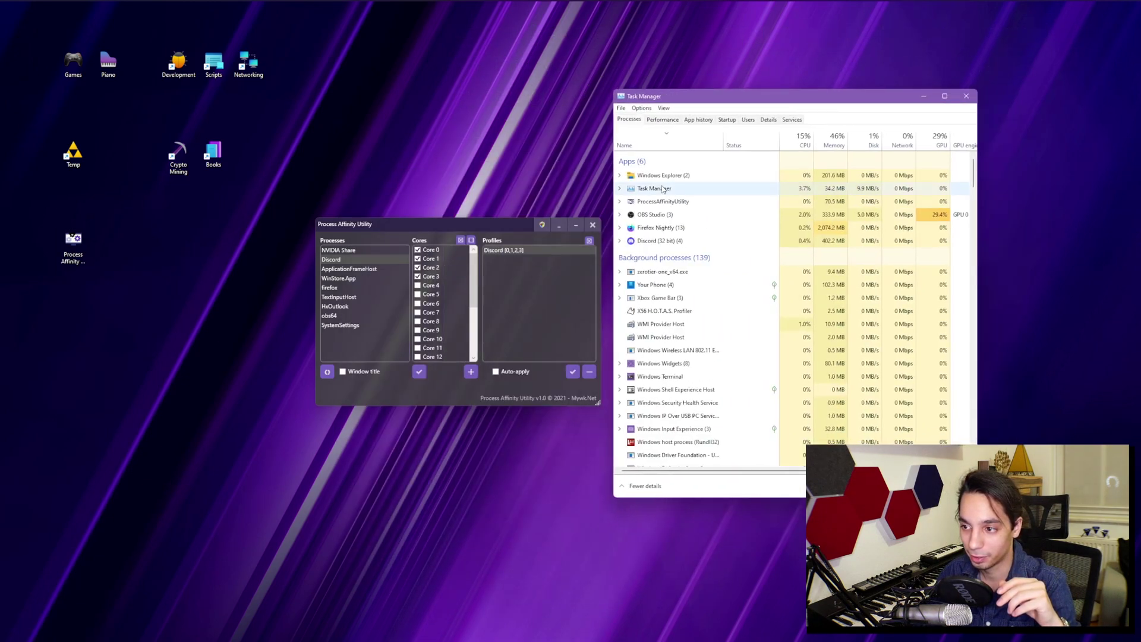
right_click(655, 241)
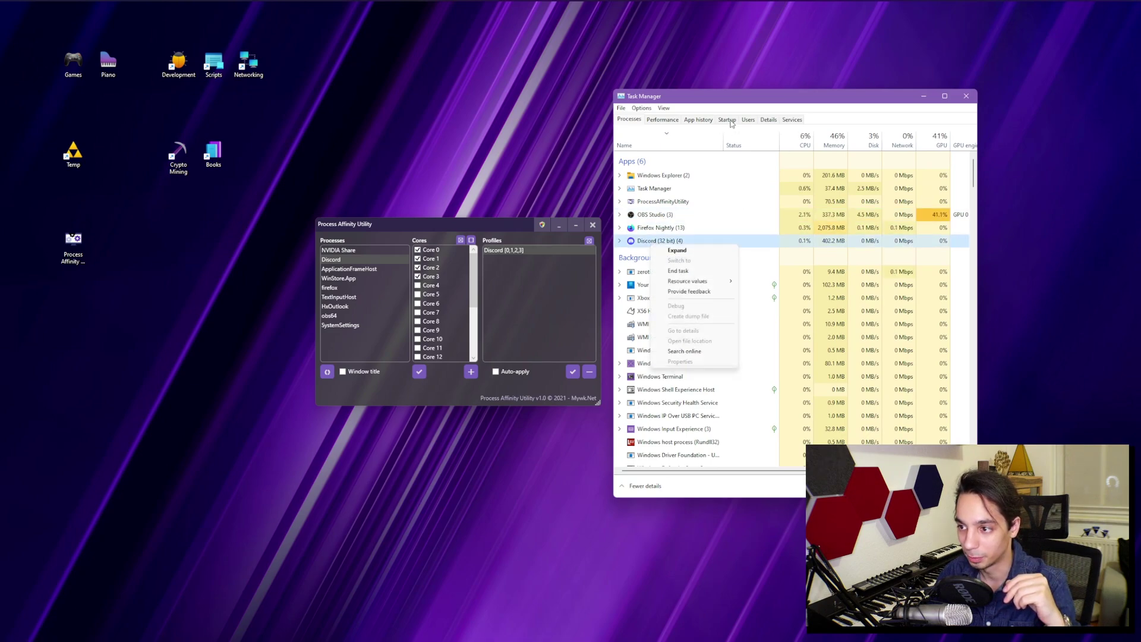
click(767, 126)
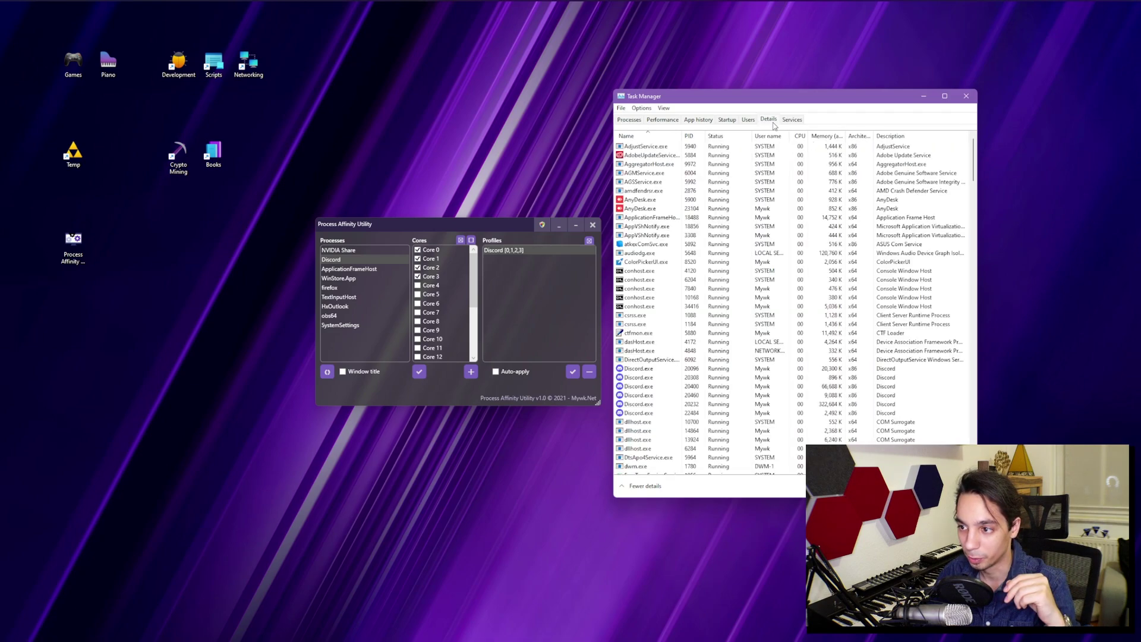
right_click(637, 369)
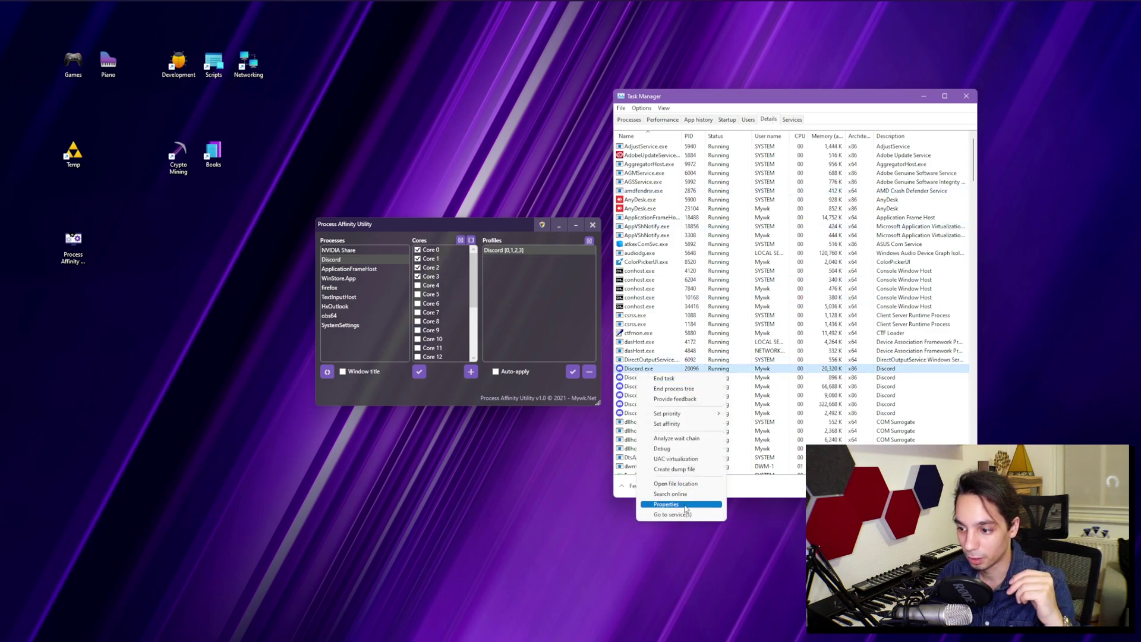
click(705, 423)
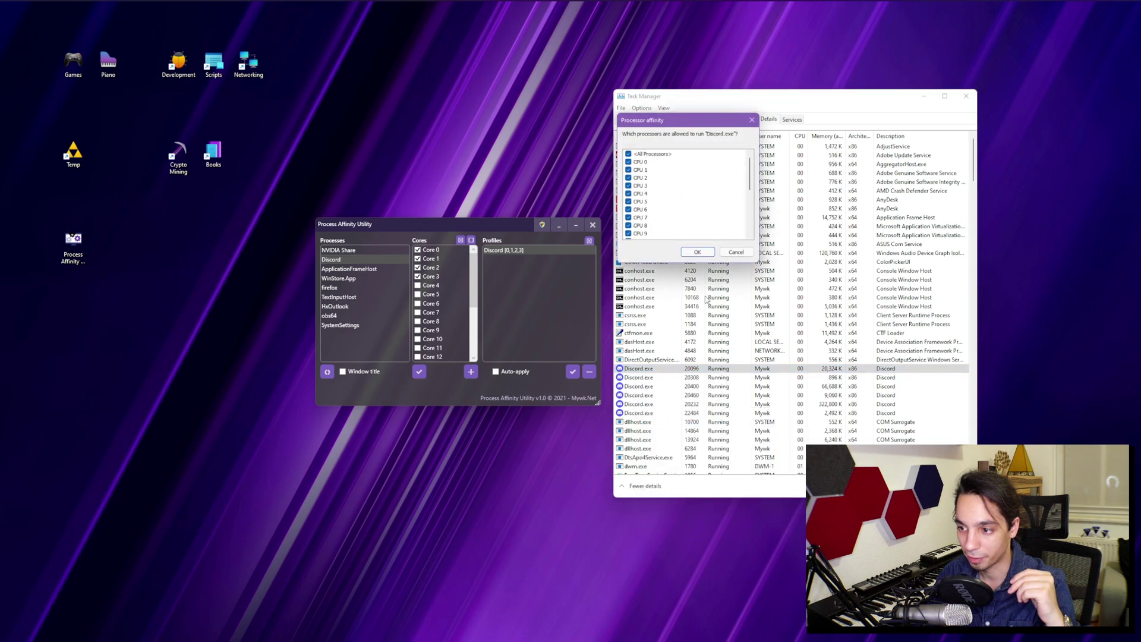
scroll(696, 218, down, 4)
scroll(698, 221, up, 4)
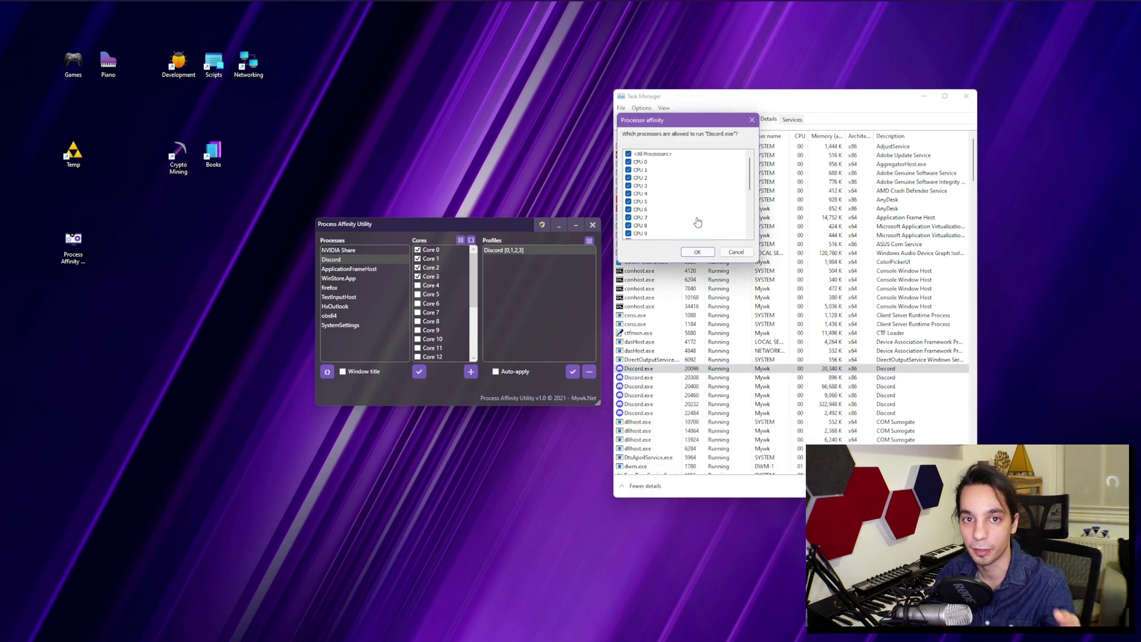
click(733, 252)
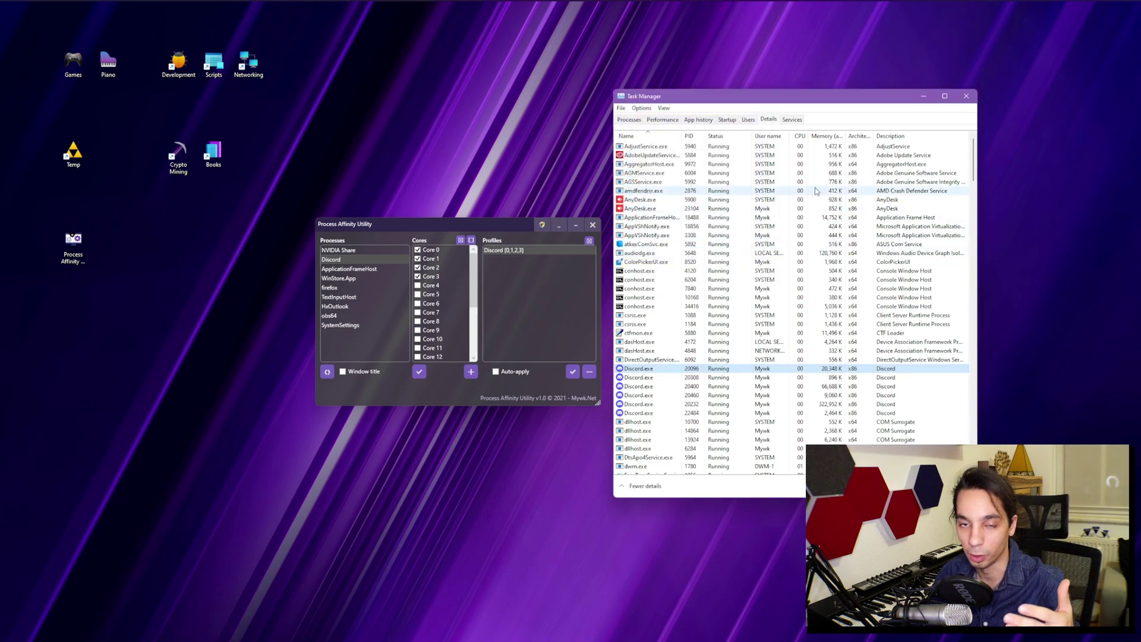
Close Task Manager and delete the Discord [0,1,2,3] profile from the utility
click(966, 96)
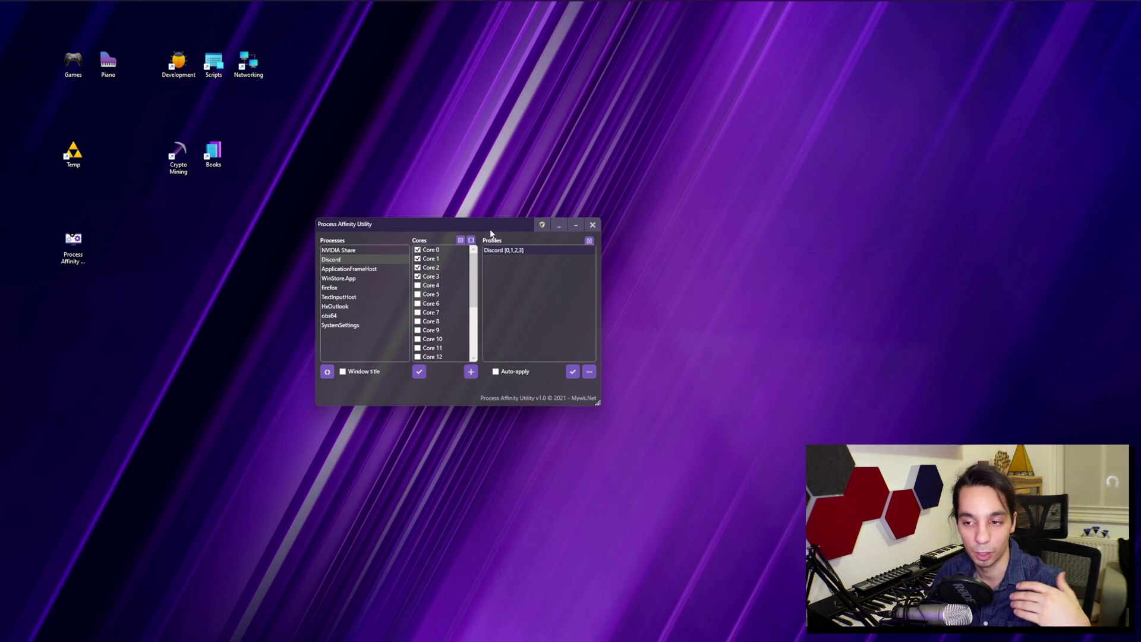
click(587, 372)
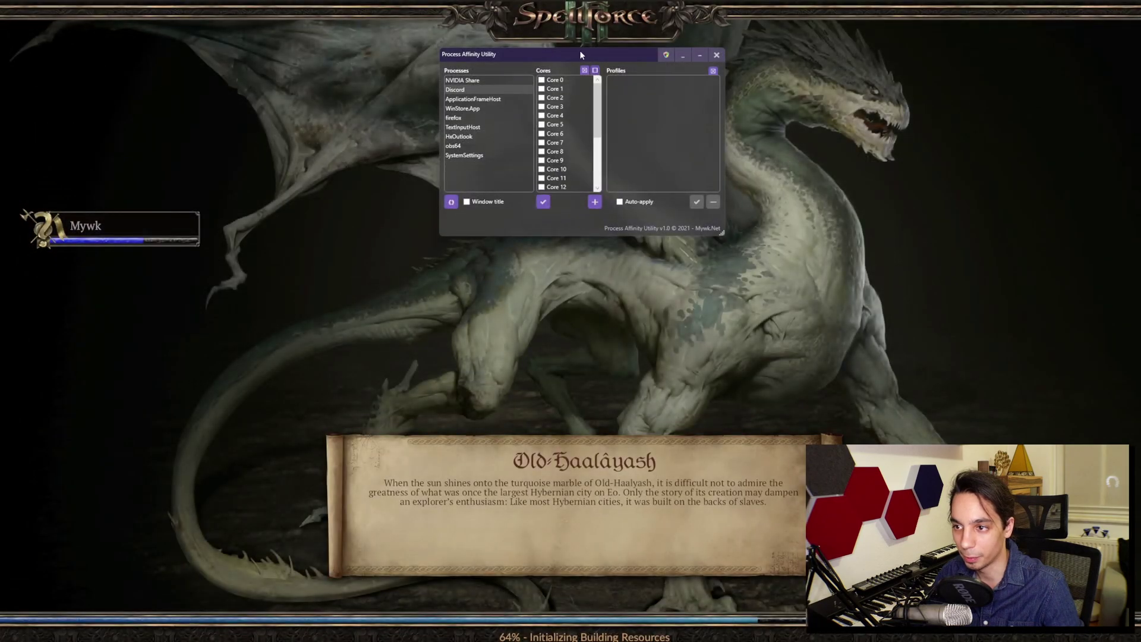
Refresh the process list, save an SF3ClientFinal profile on cores 0–3, and enable Auto-apply
drag(580, 55, 565, 68)
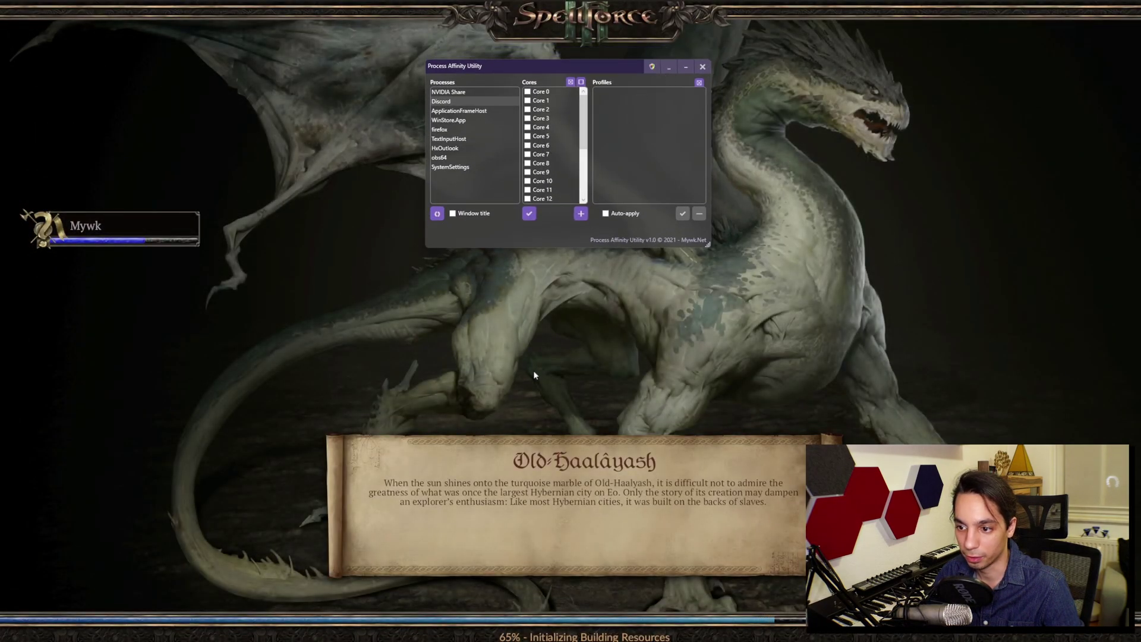
click(532, 387)
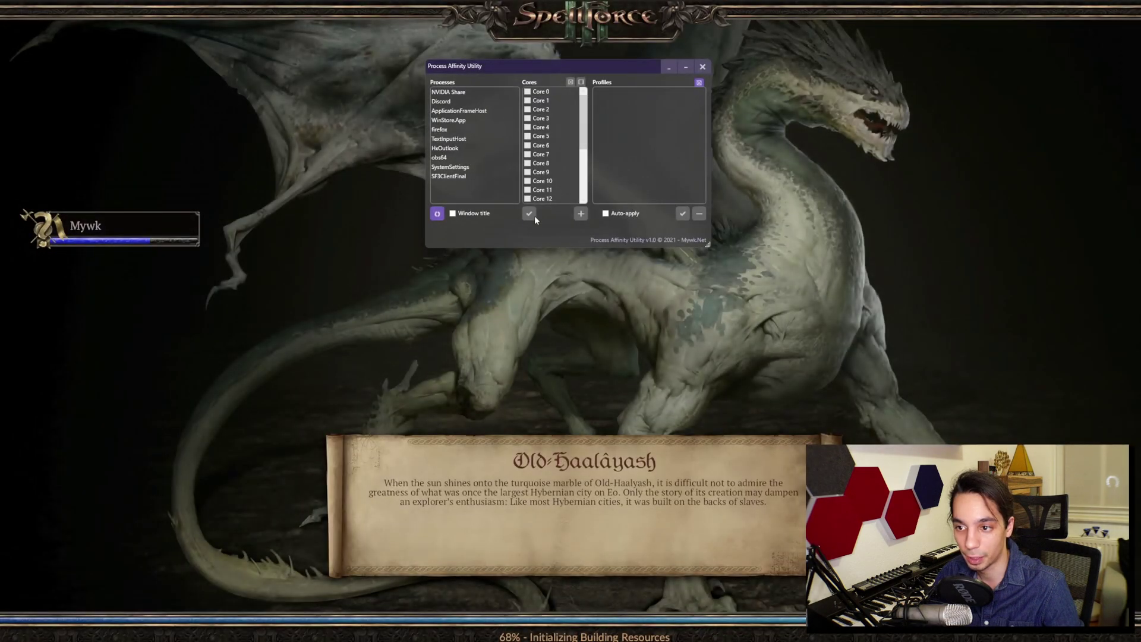
click(459, 178)
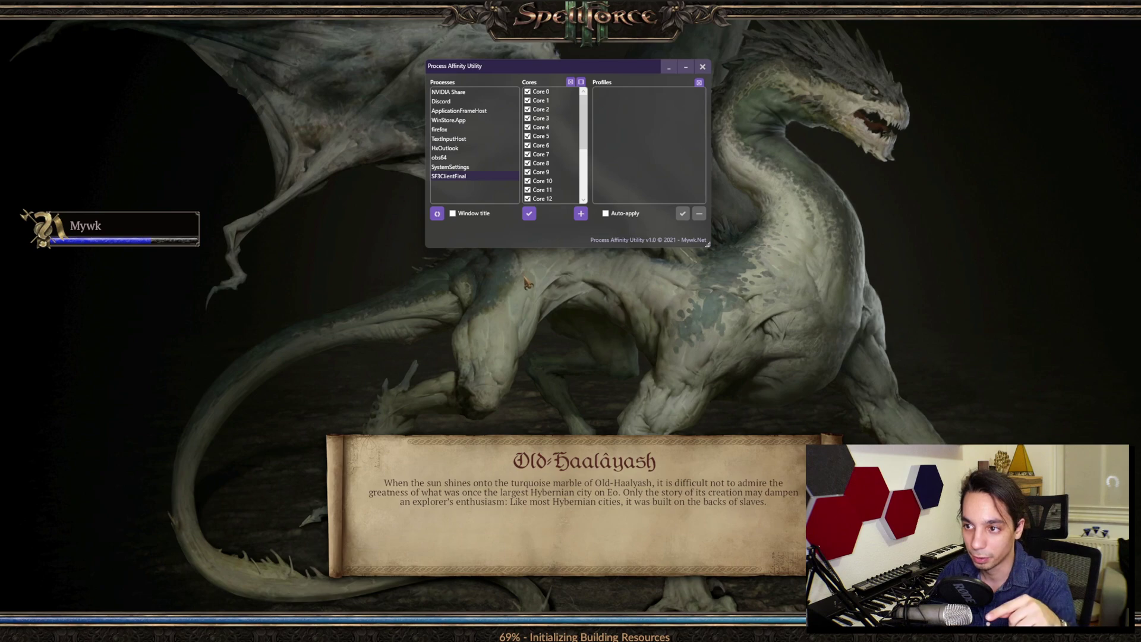
click(581, 83)
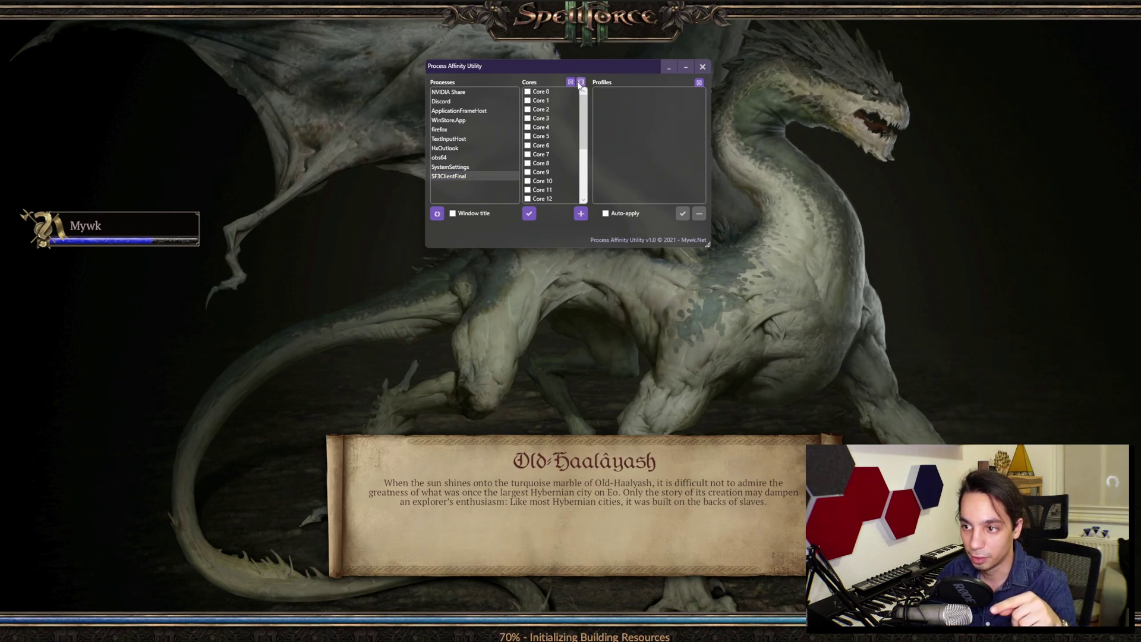
click(527, 92)
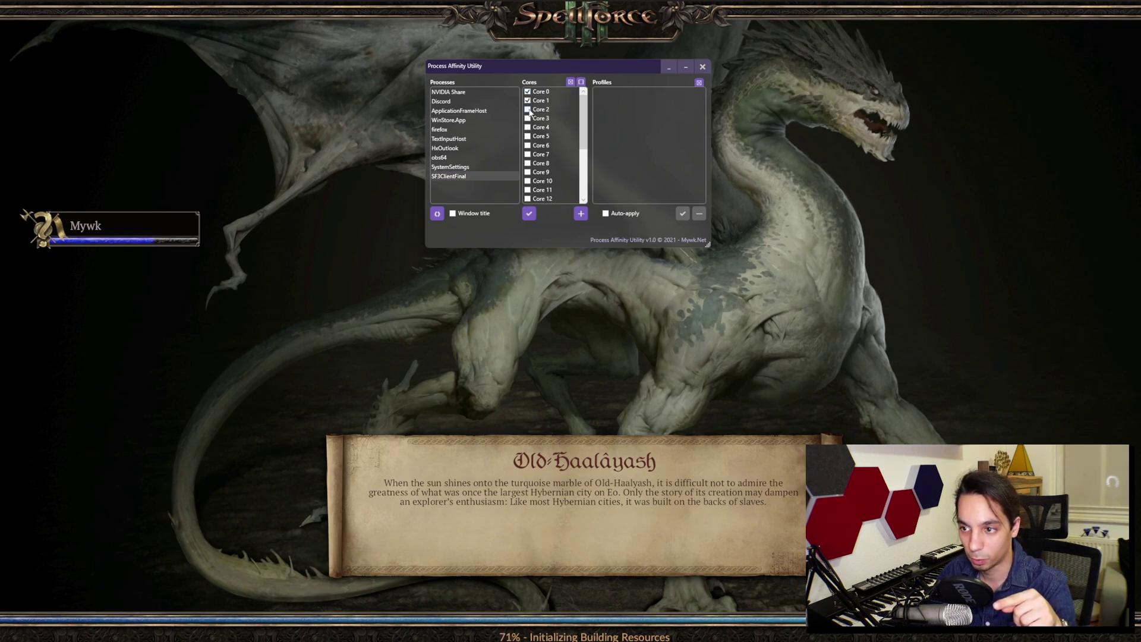
click(527, 119)
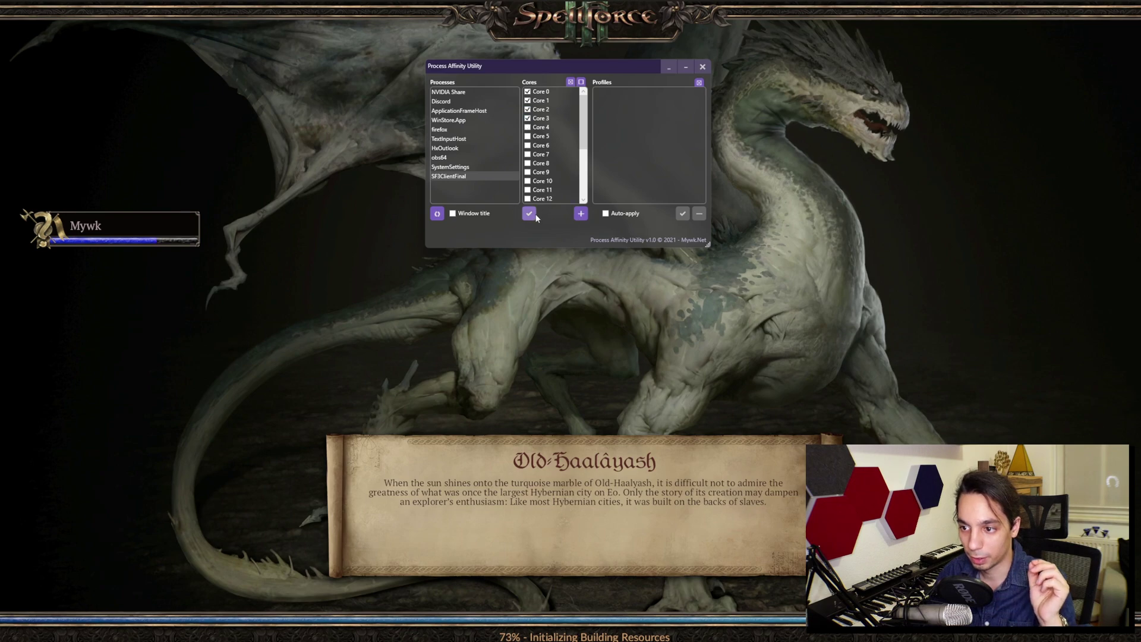
click(579, 214)
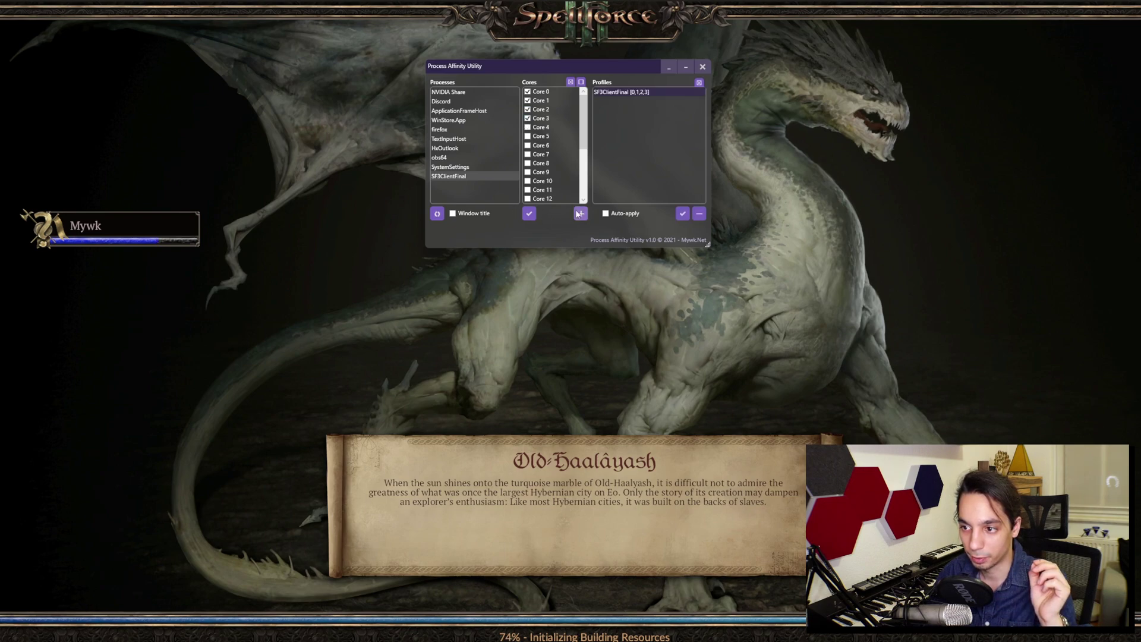
click(619, 214)
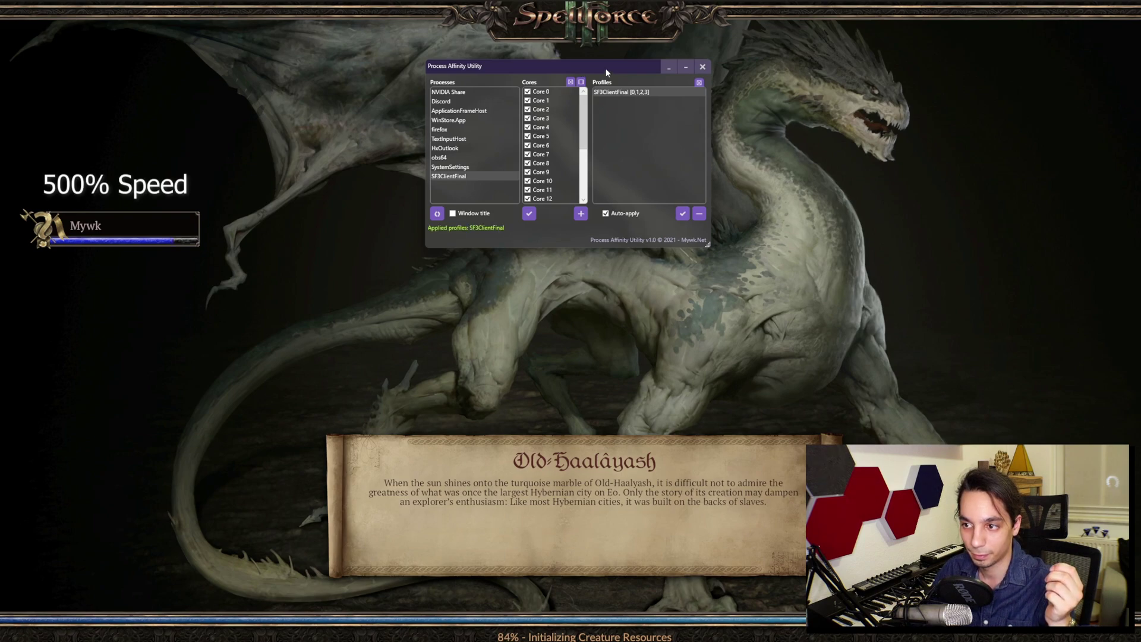
drag(590, 64, 589, 70)
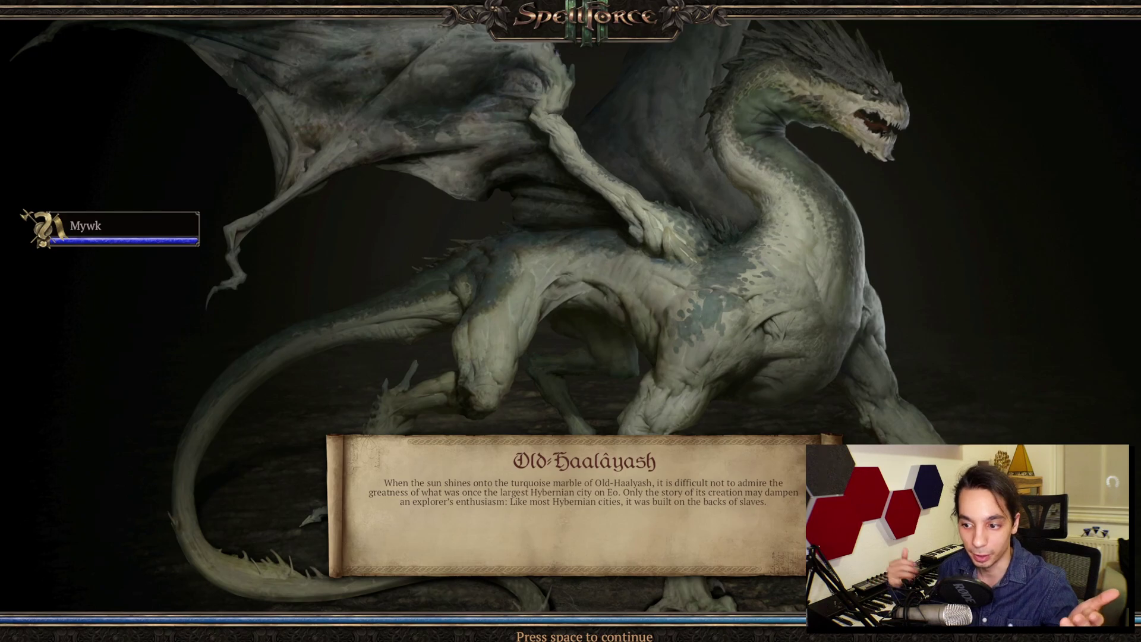
Continue past the loading screen into the game, then quit to desktop from the pause menu
key(space)
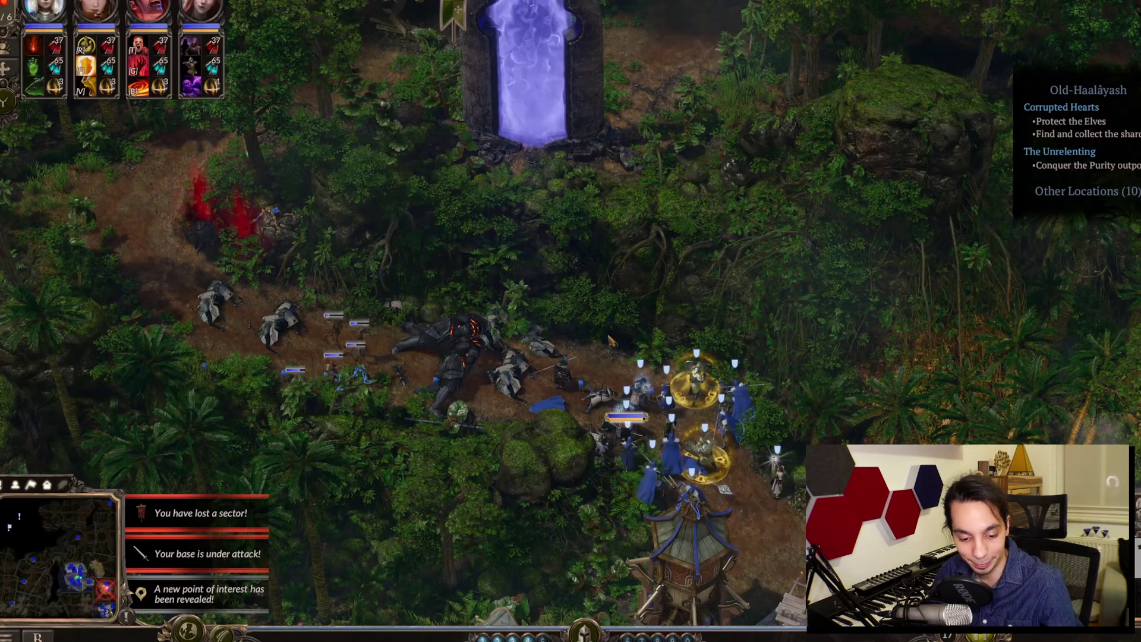
click(612, 341)
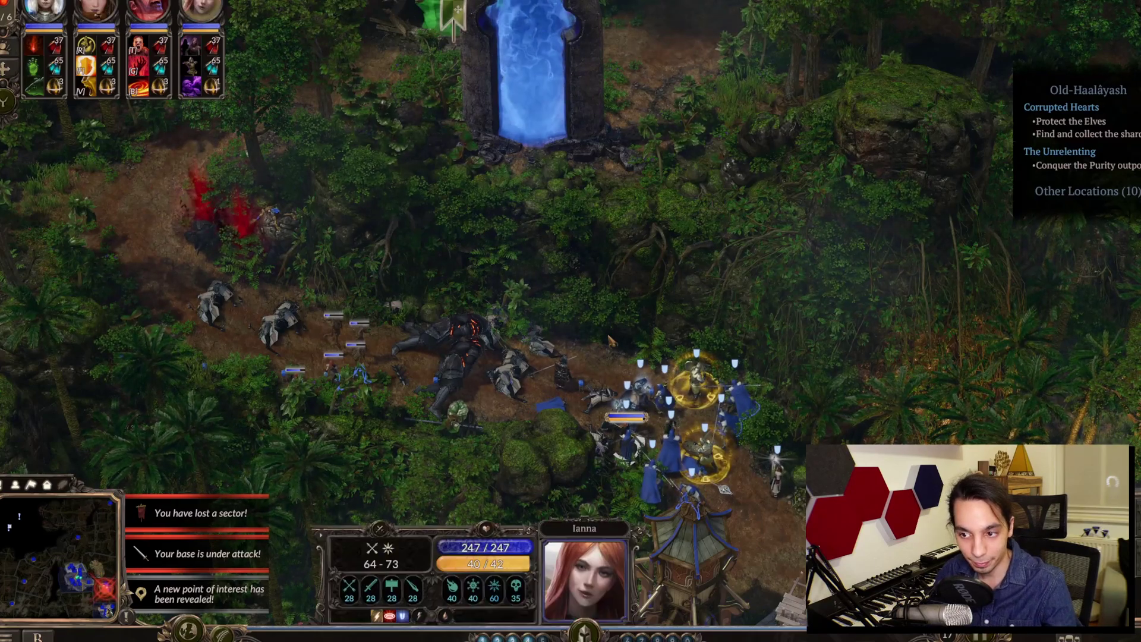
key(Escape)
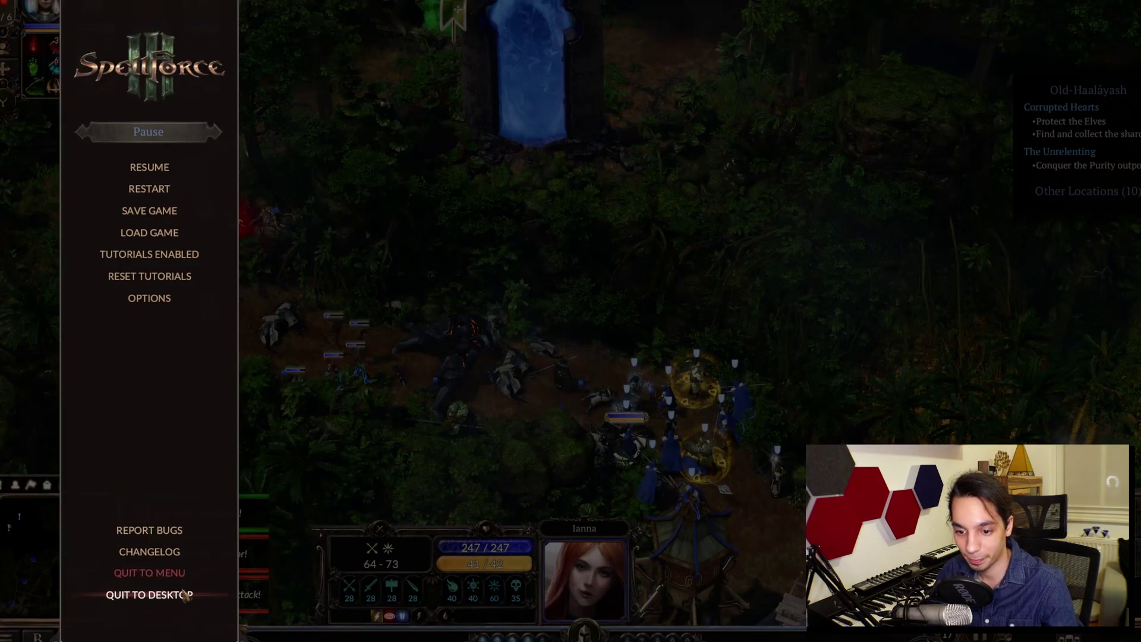
click(183, 594)
click(542, 327)
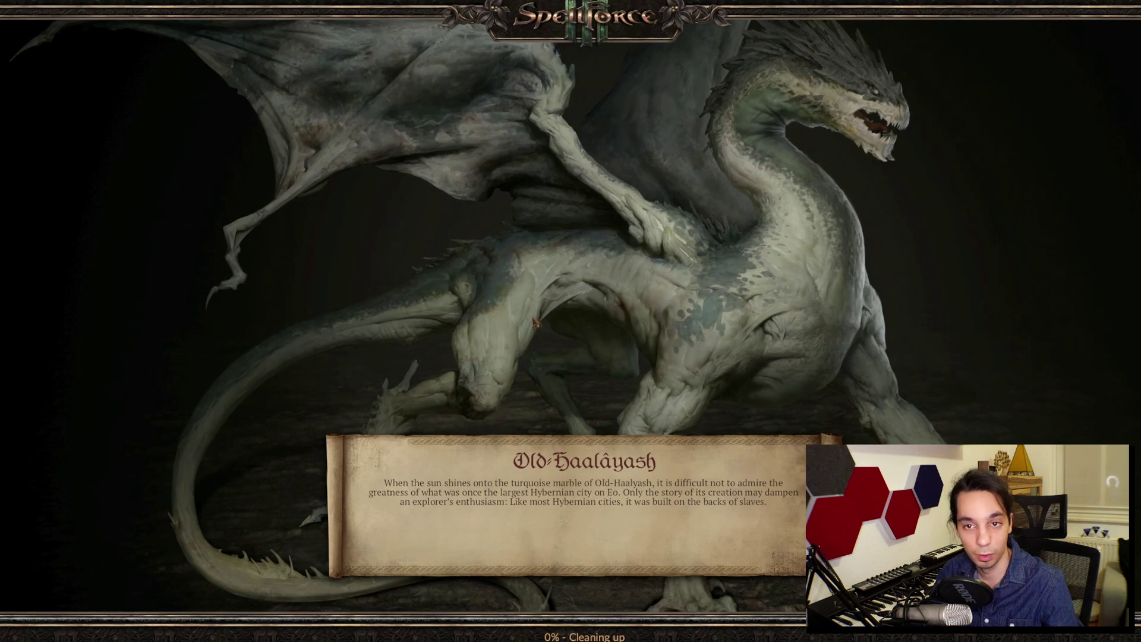